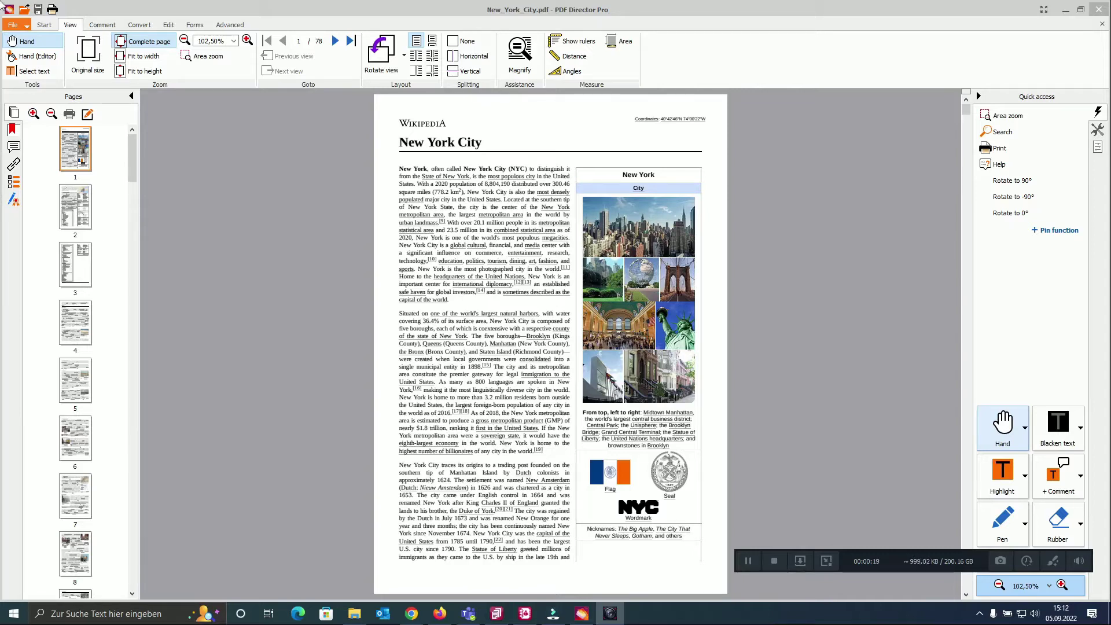
Show the Comment ribbon tools and pick the Highlight tool
left_click(101, 26)
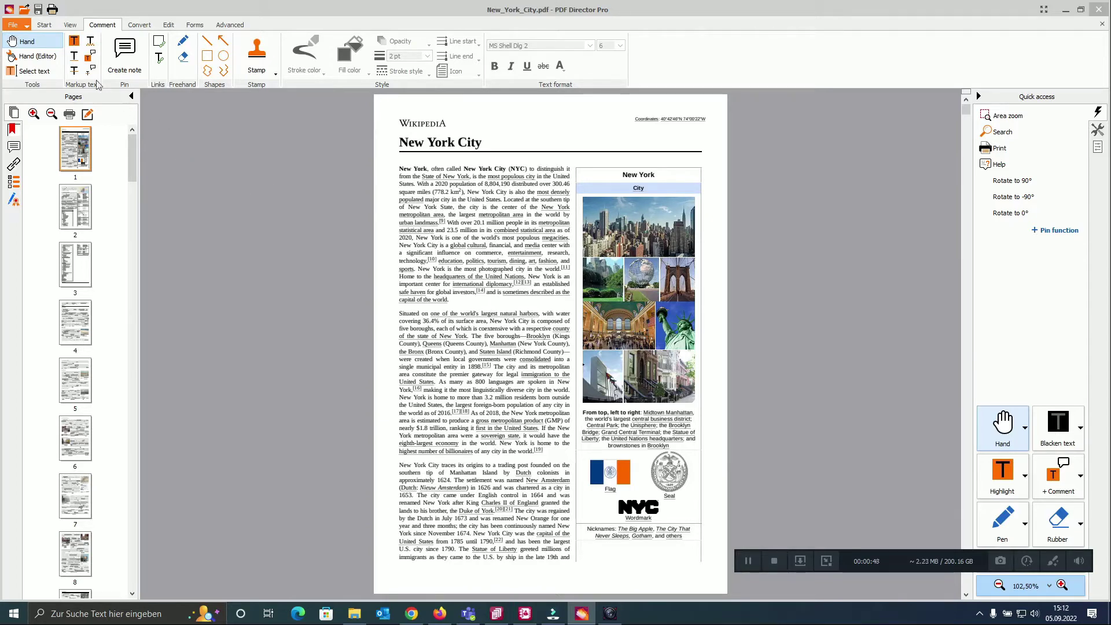
left_click(74, 42)
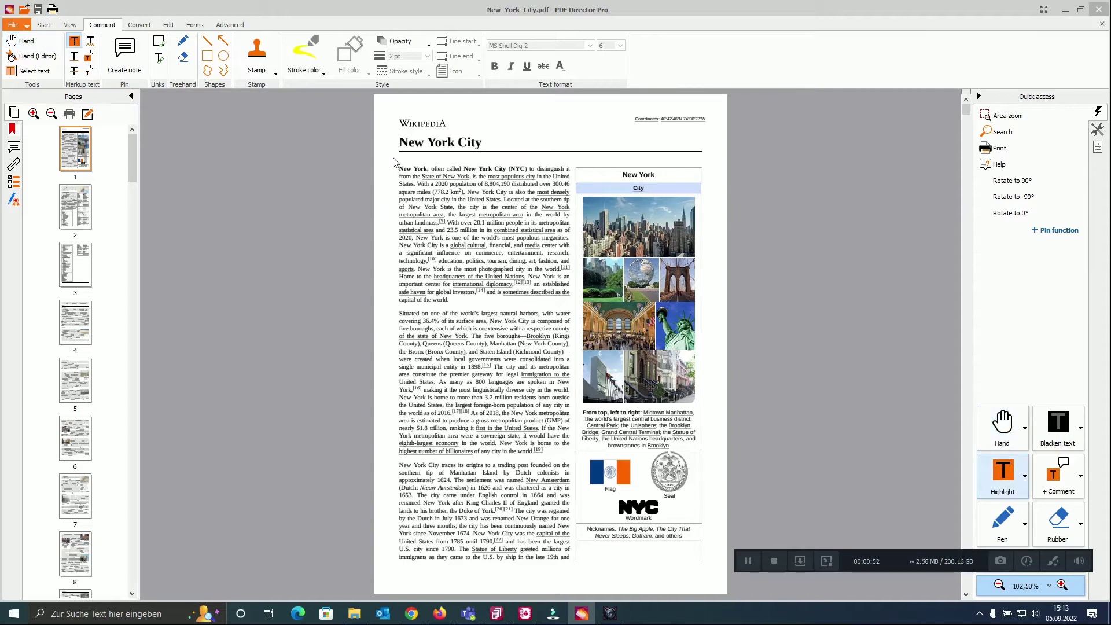
Highlight paragraph one in yellow, paragraph two in blue and paragraph three in brown
left_click_drag(394, 159, 573, 308)
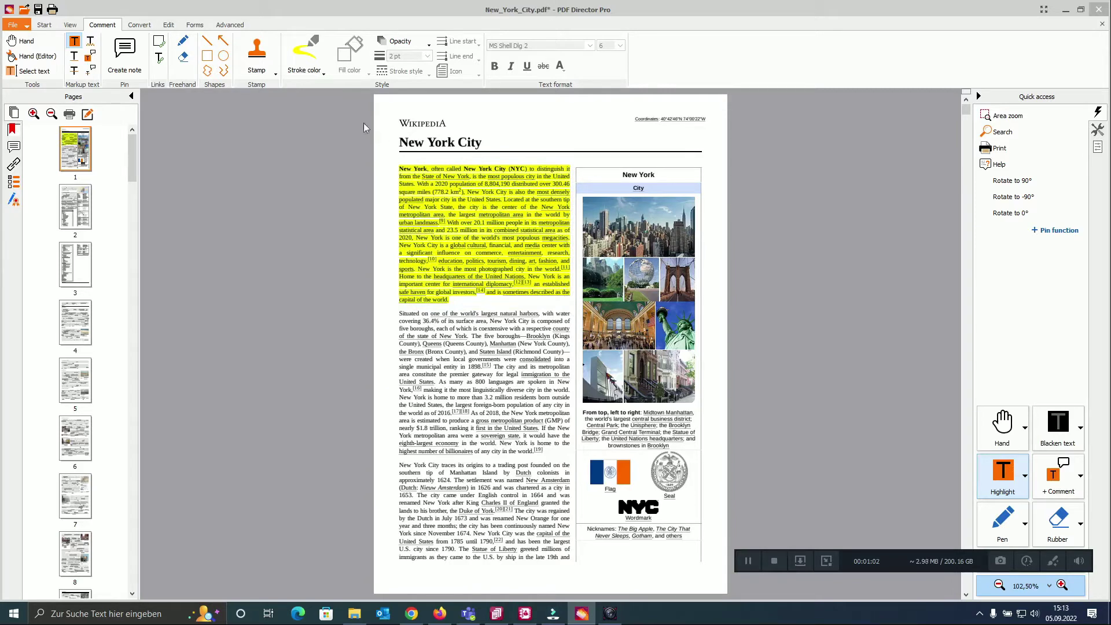
left_click(324, 73)
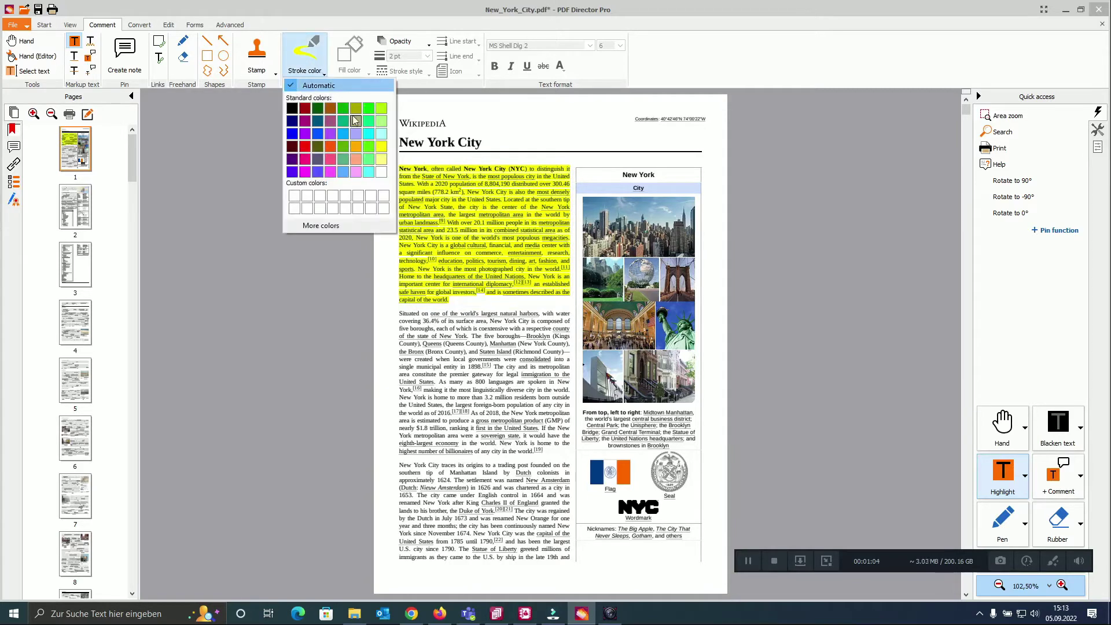
left_click(319, 136)
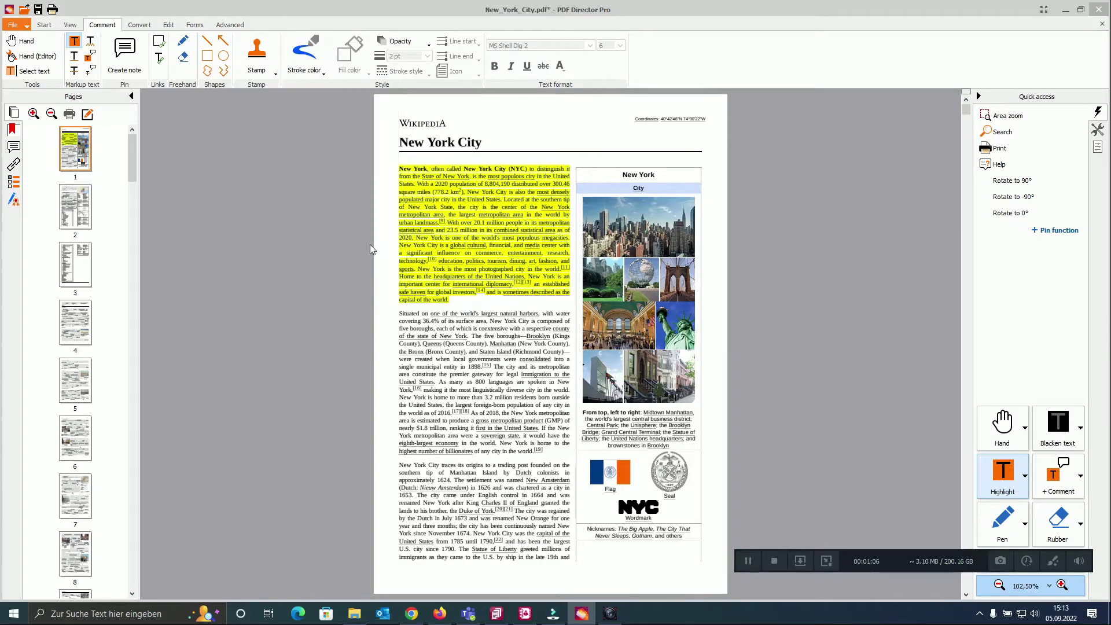
left_click_drag(392, 305, 573, 459)
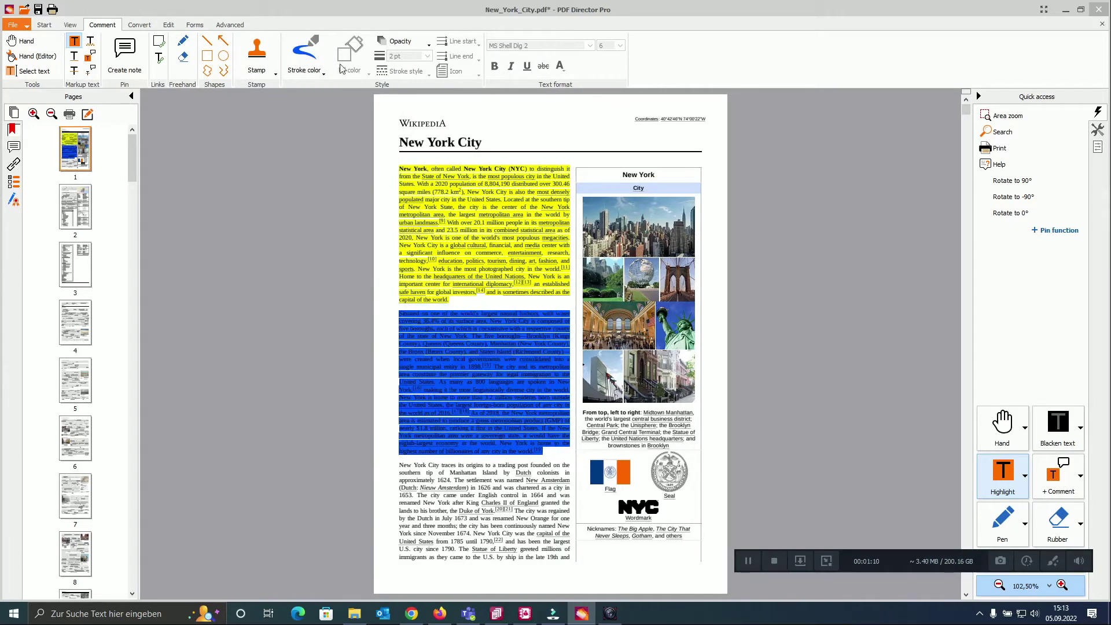
left_click(302, 56)
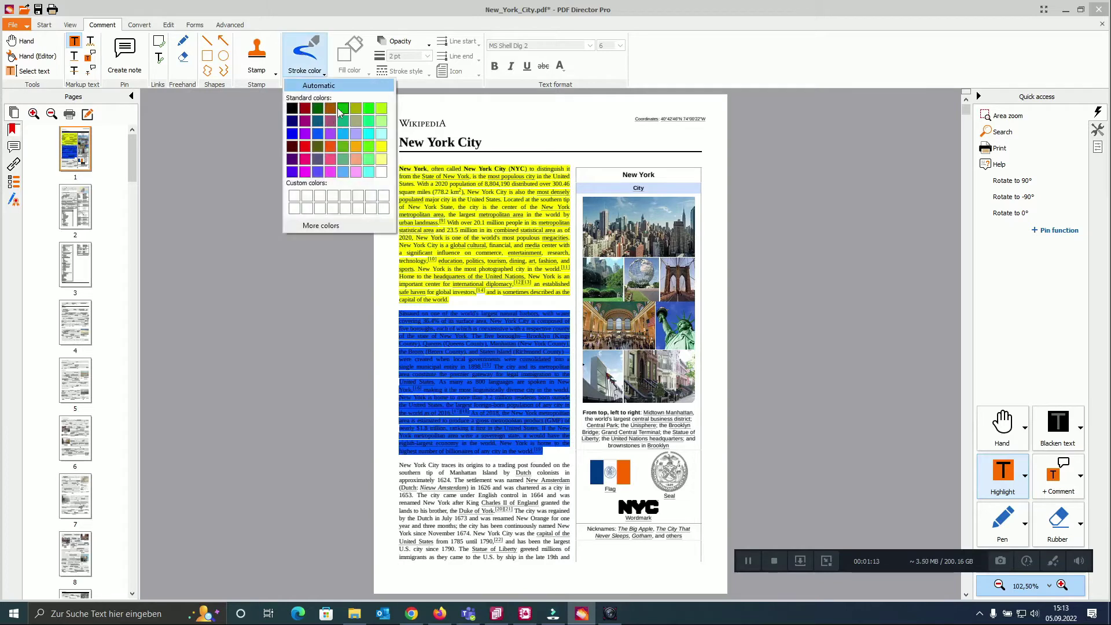
left_click(339, 112)
left_click_drag(399, 466, 570, 558)
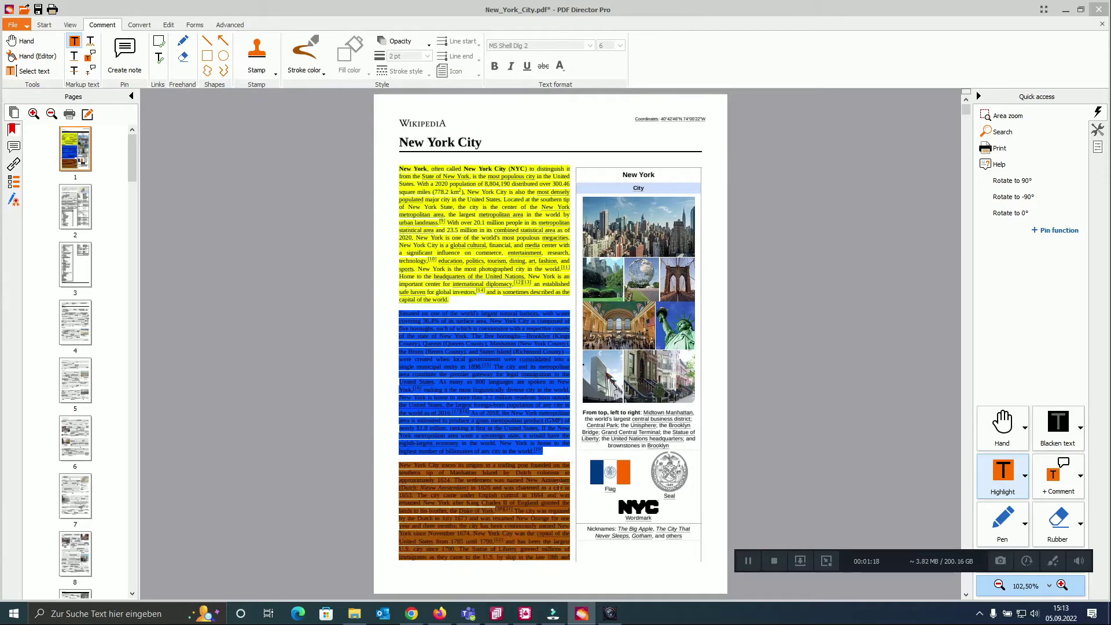
left_click(127, 54)
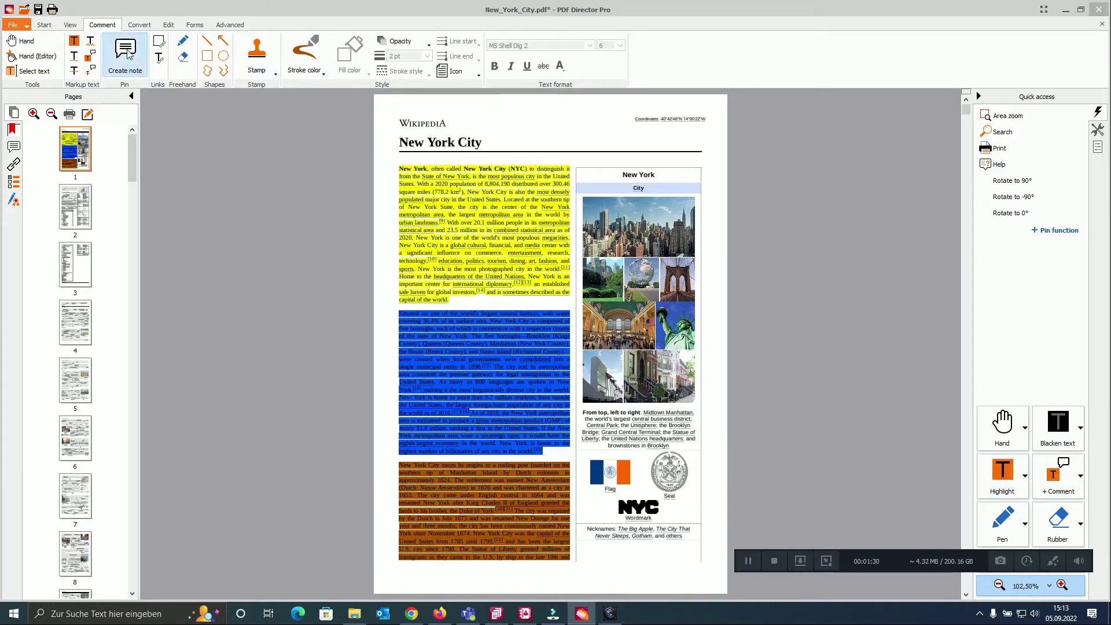
Place a sticky note reading 'Flag' beside the flag image on page 1
left_click(623, 473)
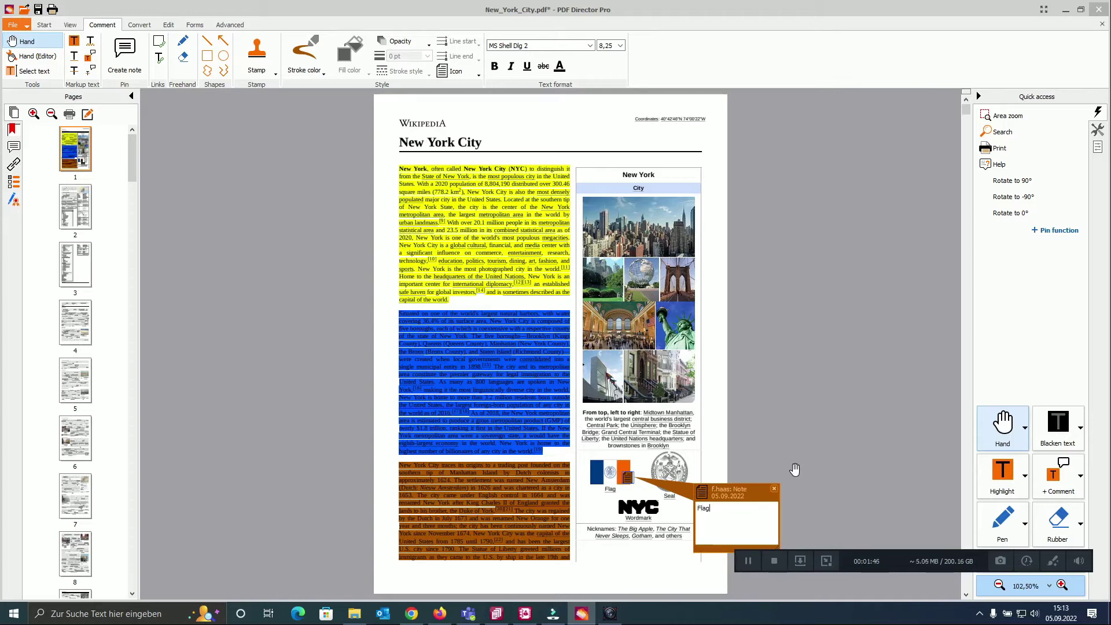
left_click(684, 496)
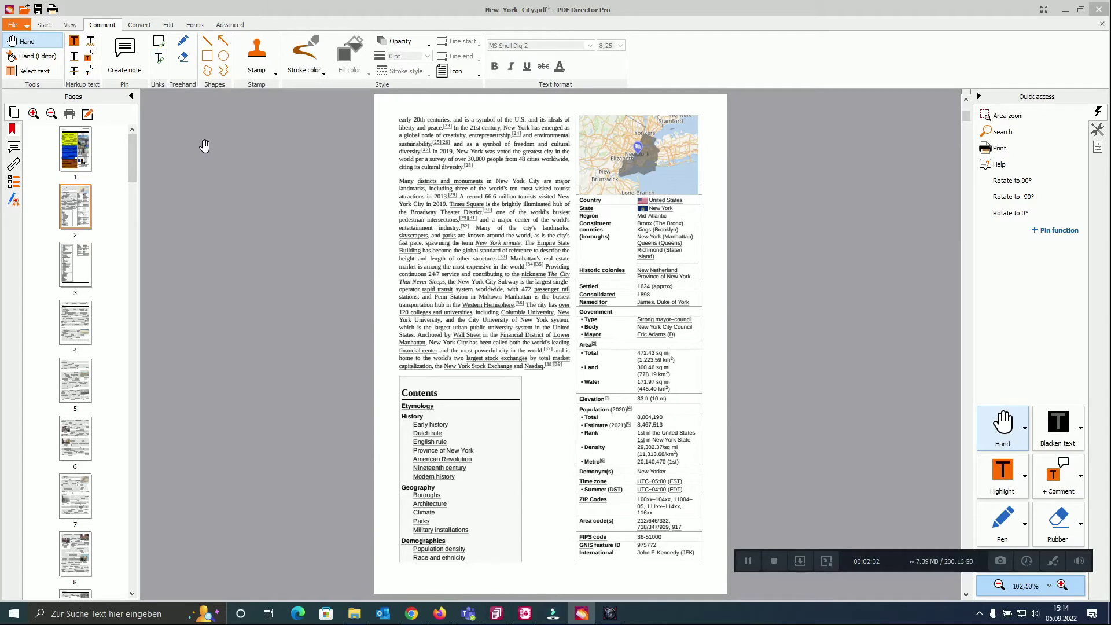
left_click(184, 49)
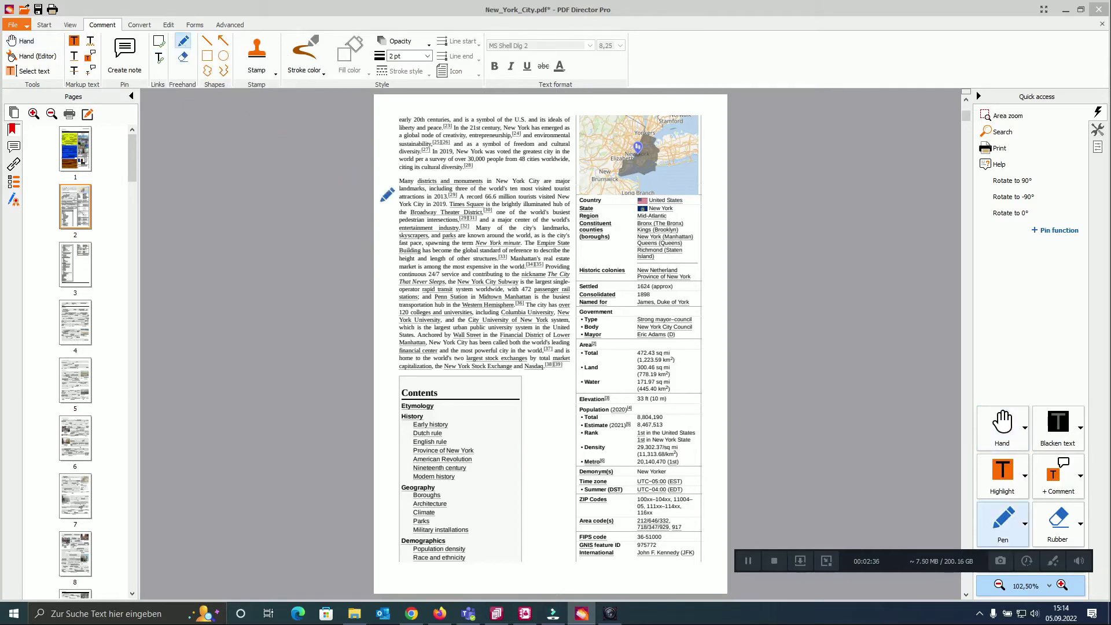
mouse_move(436, 174)
left_mouse_down()
mouse_move(480, 181)
mouse_move(494, 231)
mouse_move(470, 253)
mouse_move(427, 228)
mouse_move(418, 200)
mouse_move(431, 175)
left_mouse_up()
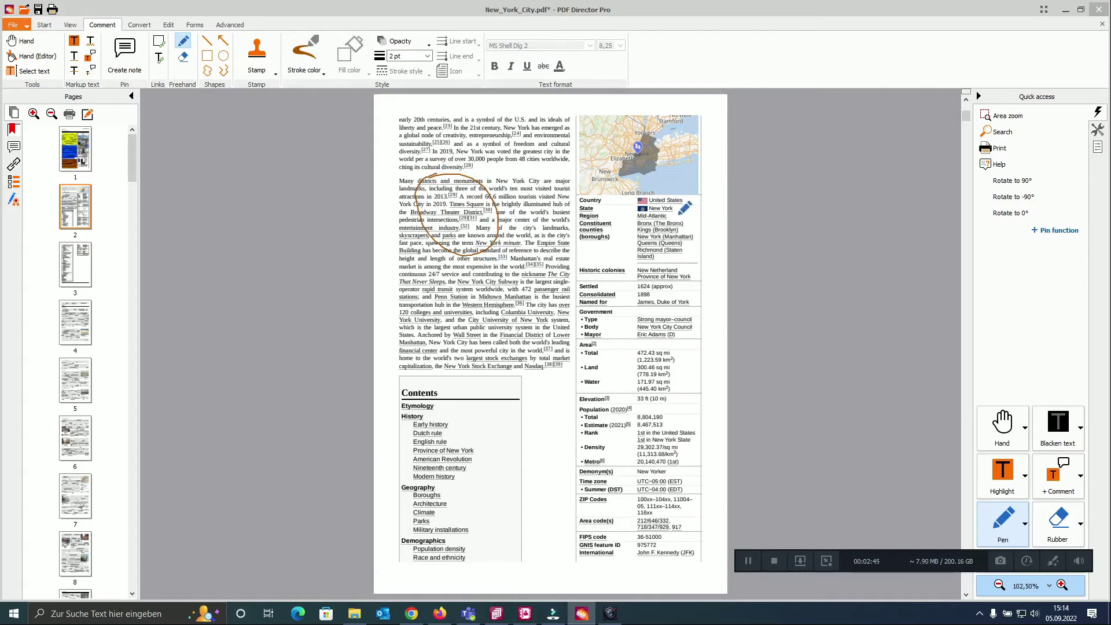
left_click(182, 59)
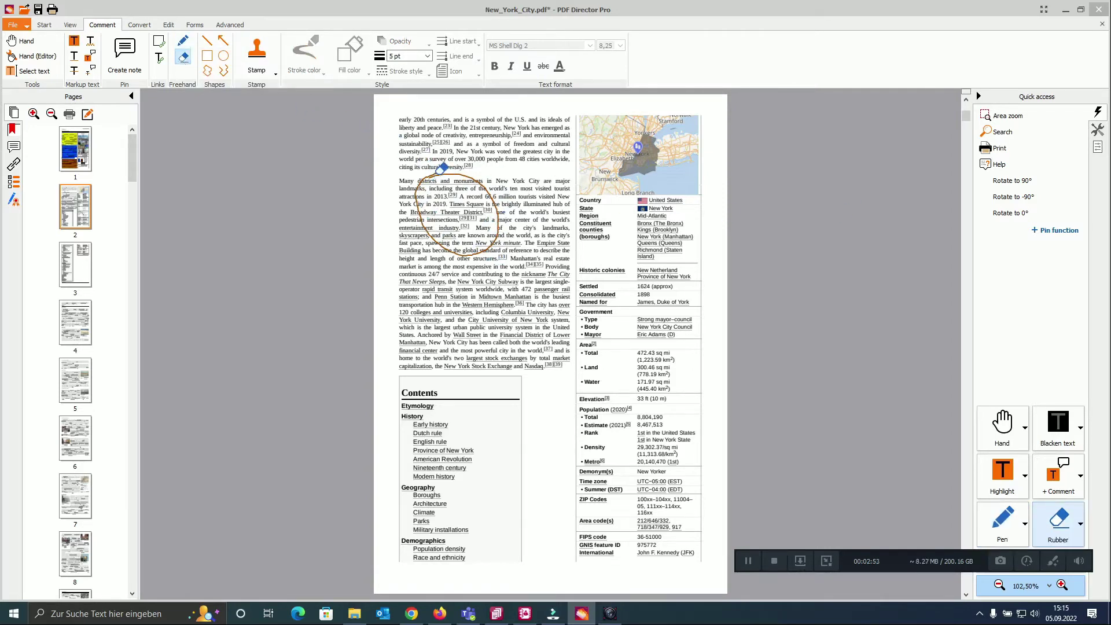
mouse_move(442, 168)
left_mouse_down()
mouse_move(497, 194)
mouse_move(501, 234)
left_mouse_up()
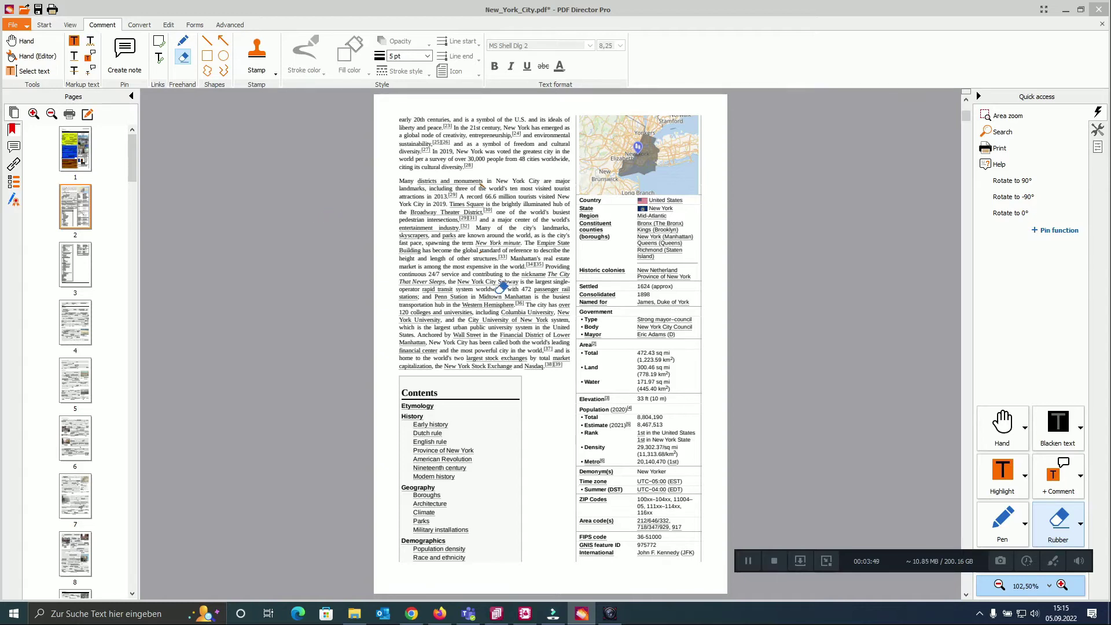
Draw a thick blue arrow from the right margin to the page 2 map
left_click(222, 46)
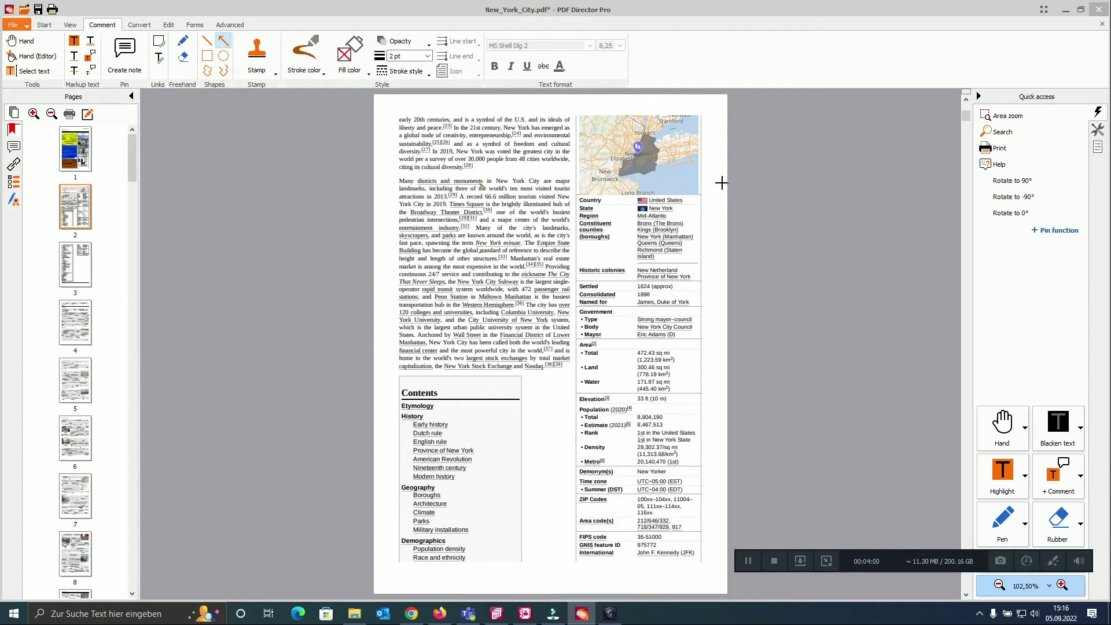
left_click_drag(717, 219, 655, 162)
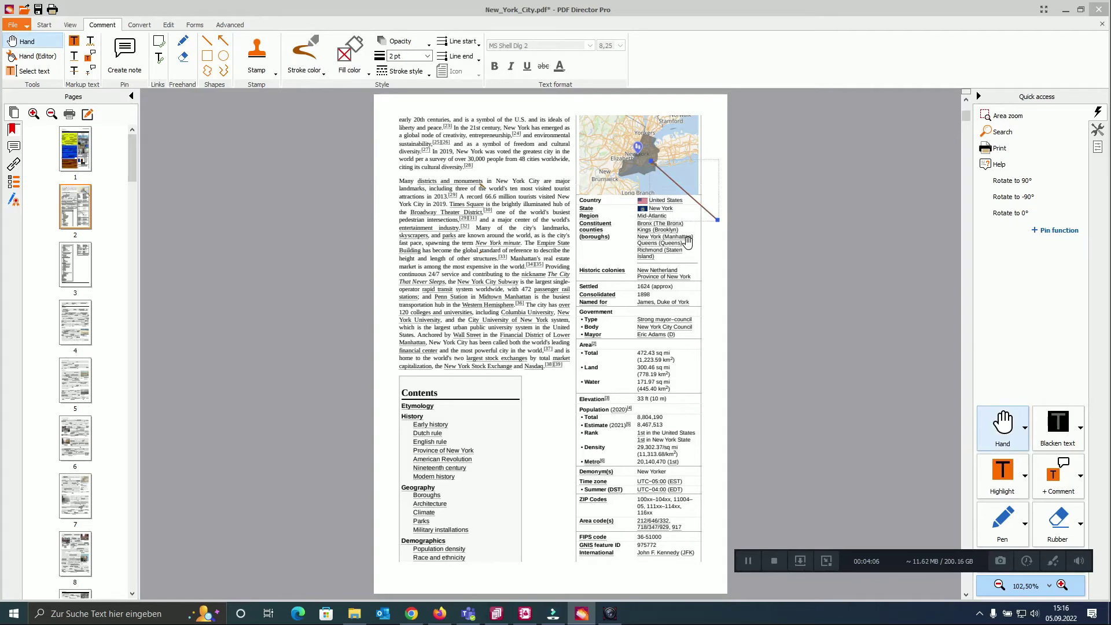
left_click(429, 56)
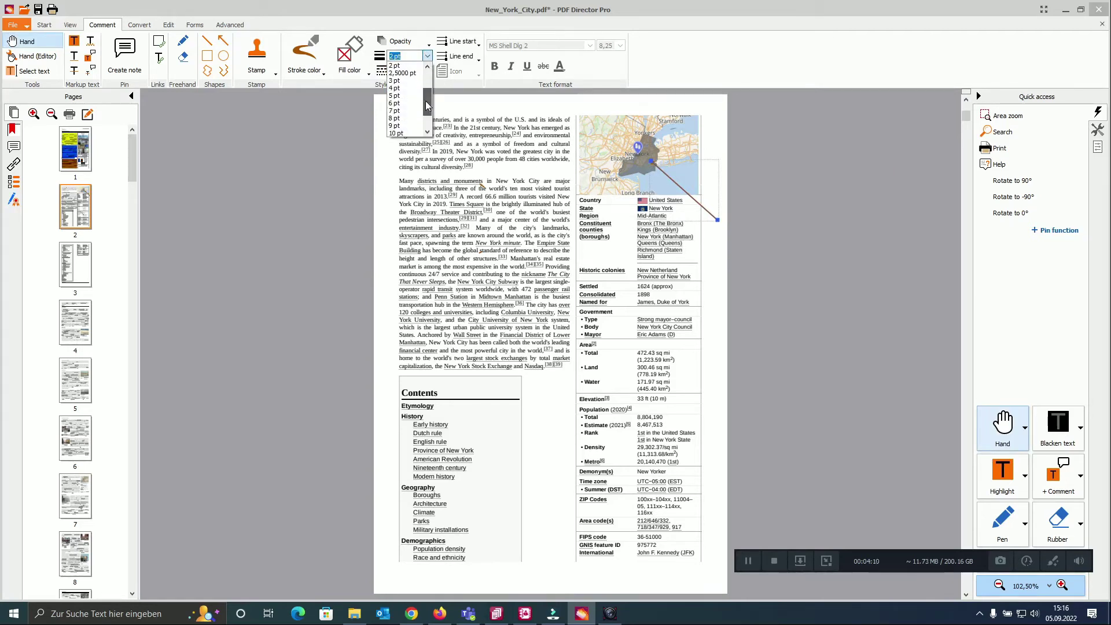
left_click(408, 120)
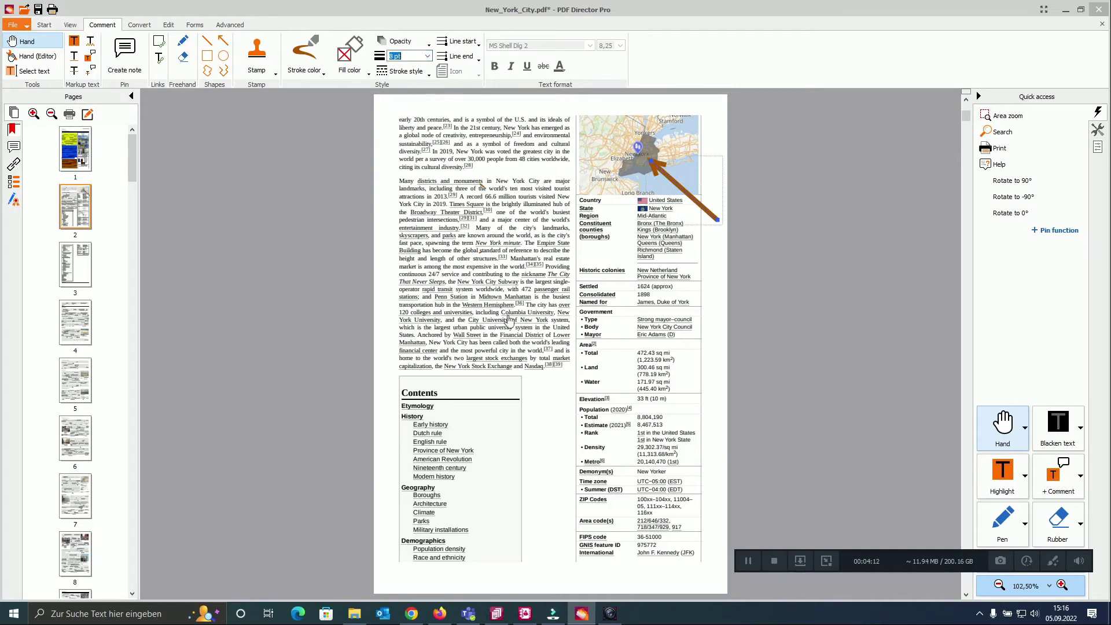
left_click(320, 71)
left_click(318, 135)
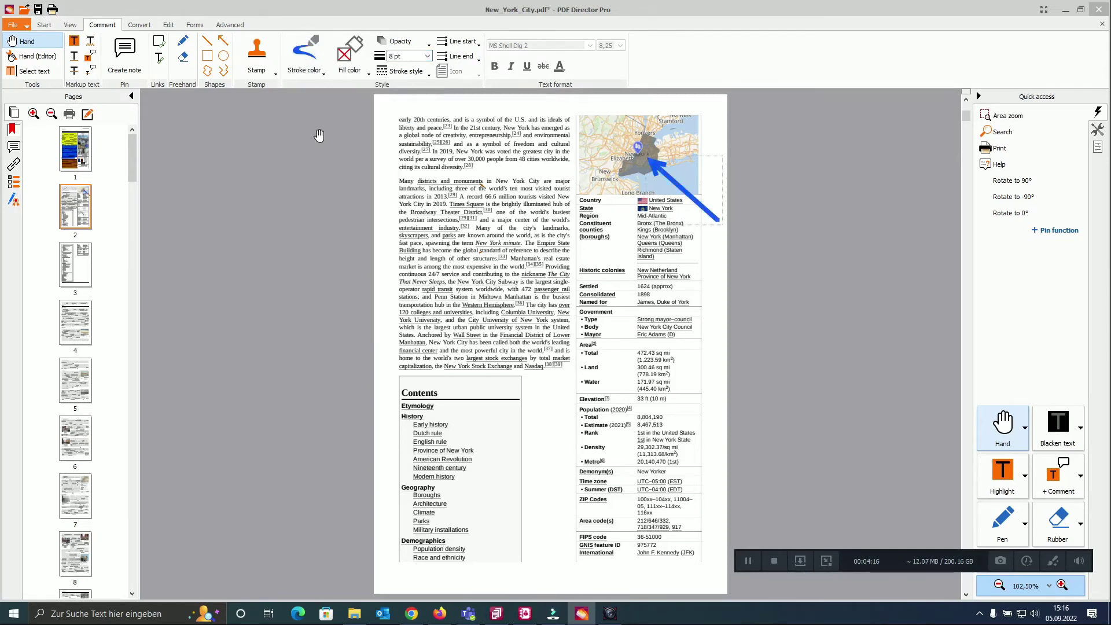
Stamp 'Confidential' three times down the landmarks paragraph on page 2
left_click(255, 68)
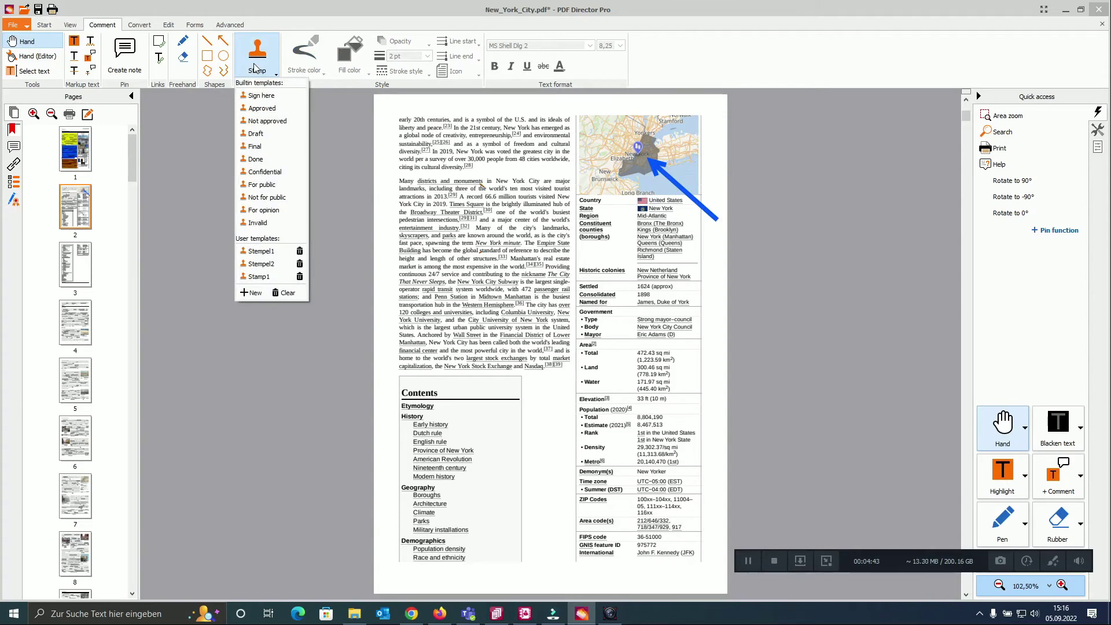
left_click(278, 172)
left_click(472, 181)
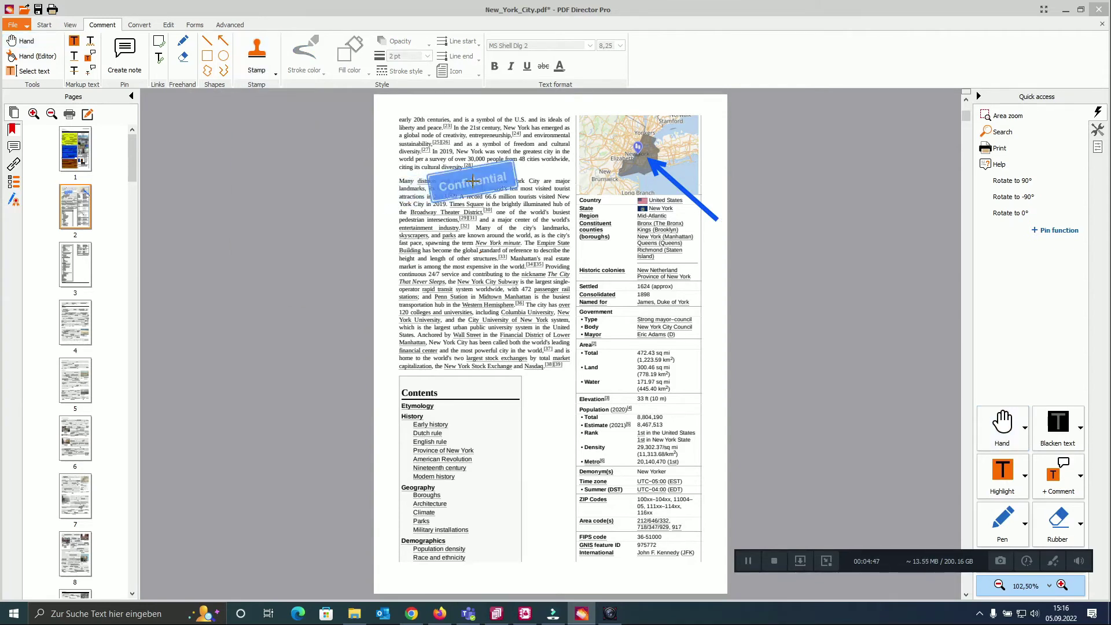
left_click(485, 233)
left_click(496, 280)
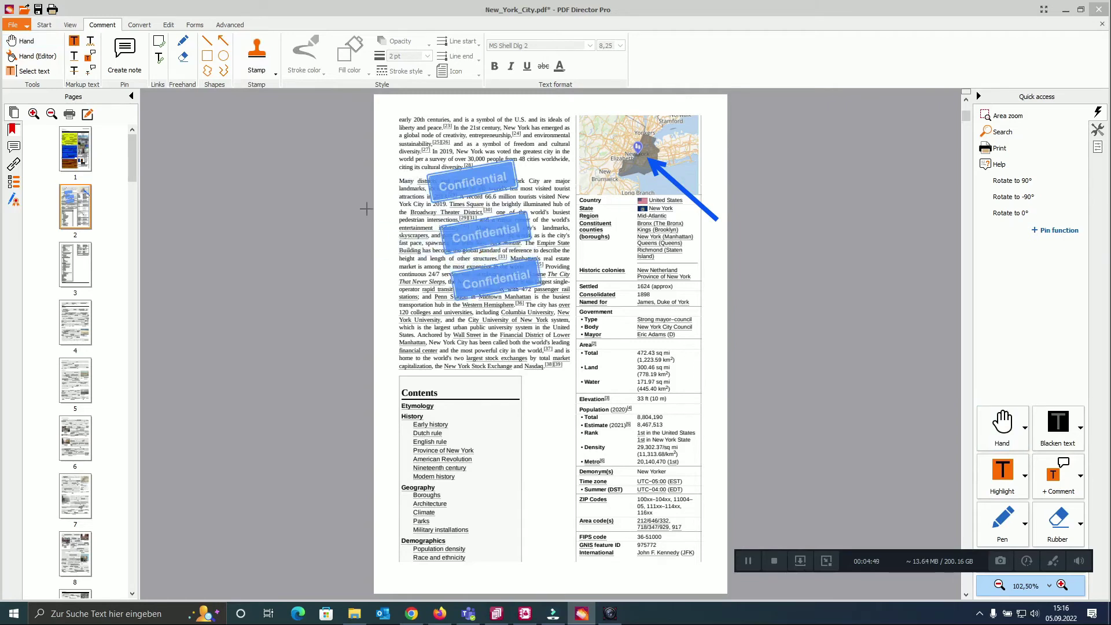
left_click(276, 74)
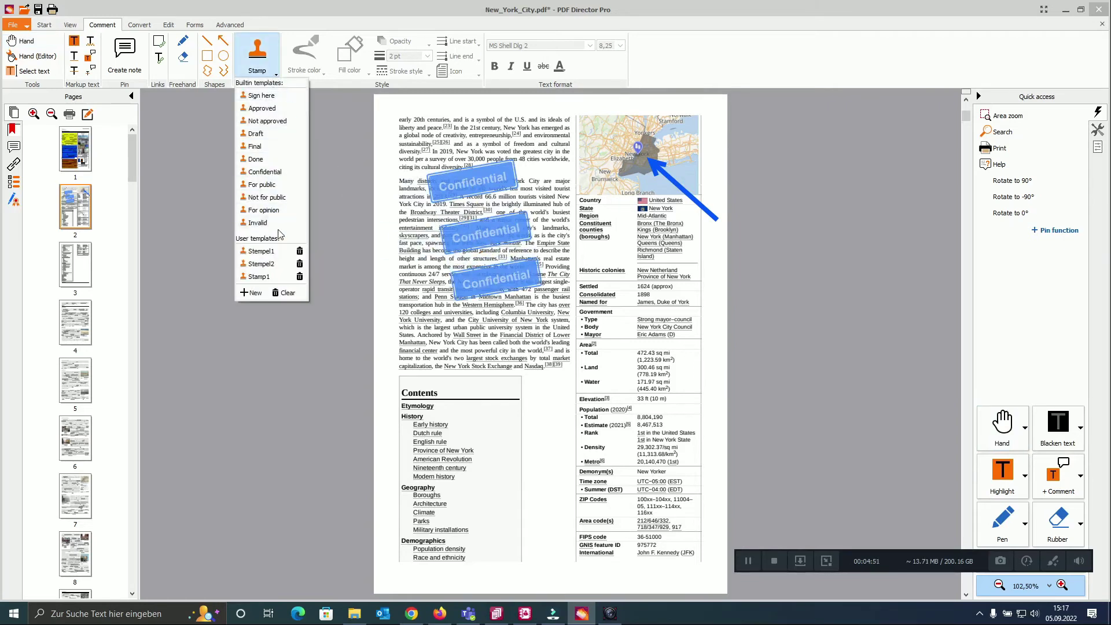
Build and save stamp template Stamp2 with the text 'Important' at 24 pt
left_click(248, 295)
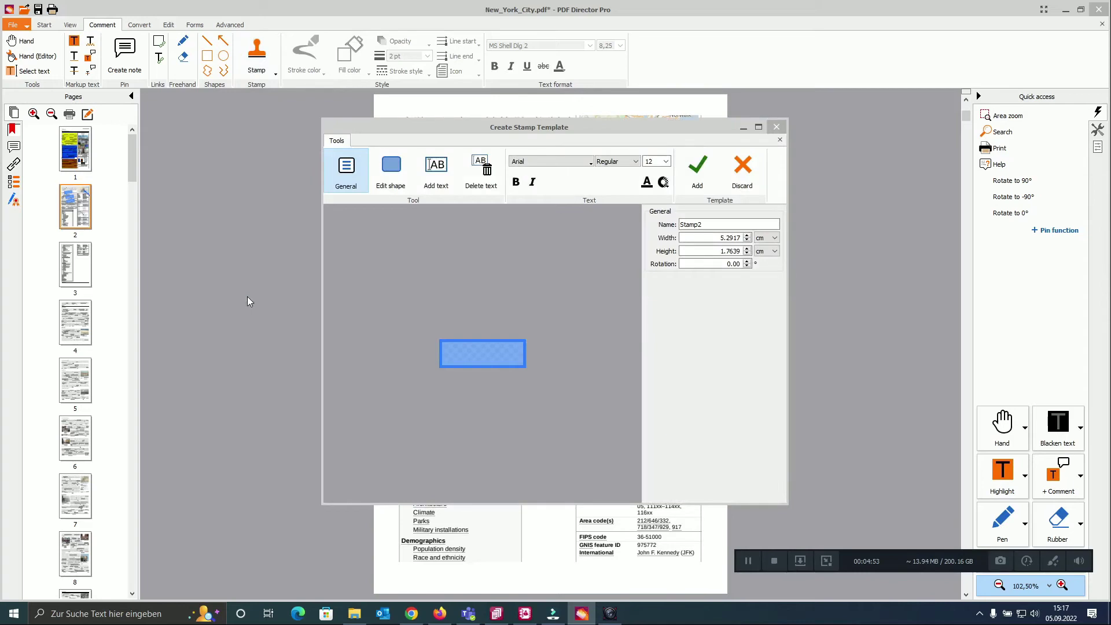
left_click(436, 170)
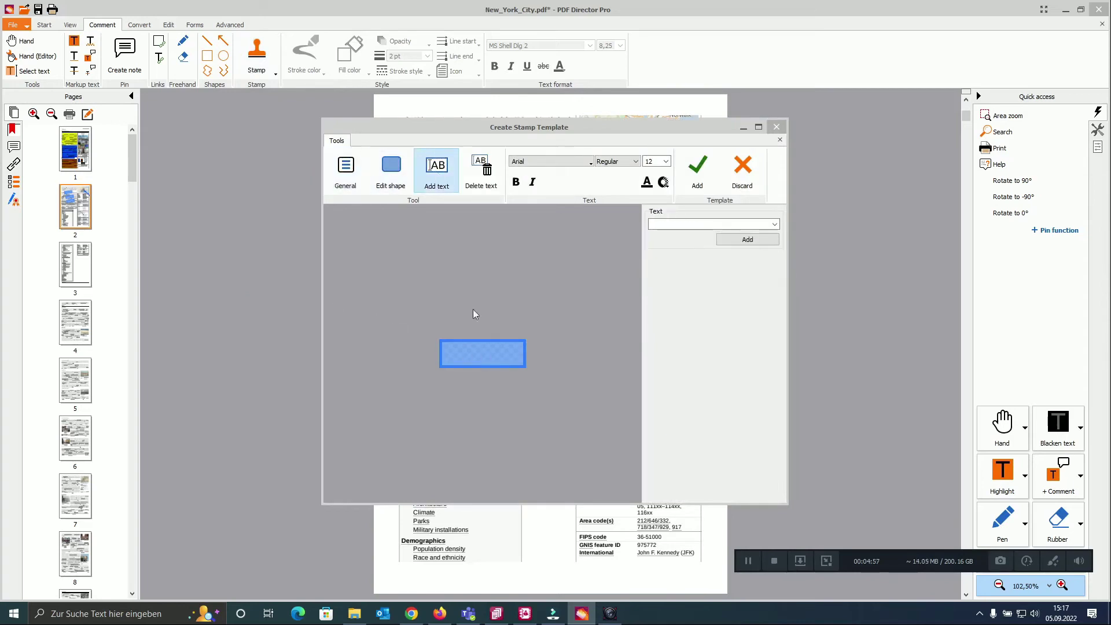
left_click(699, 223)
type("Important")
left_click(720, 238)
left_click(665, 161)
left_click(659, 231)
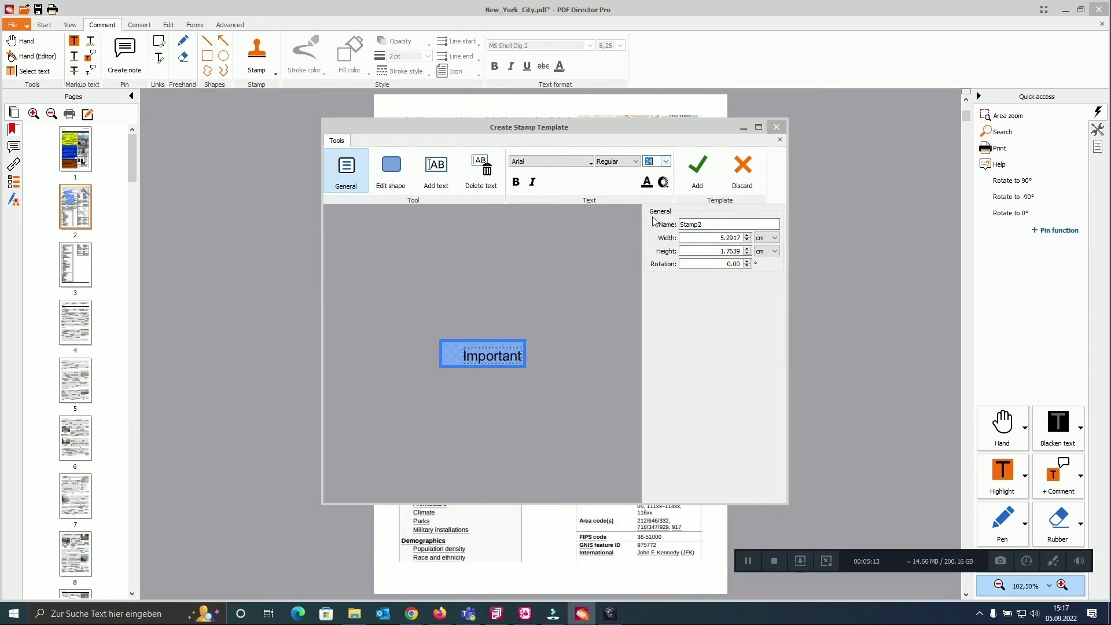
left_click(704, 179)
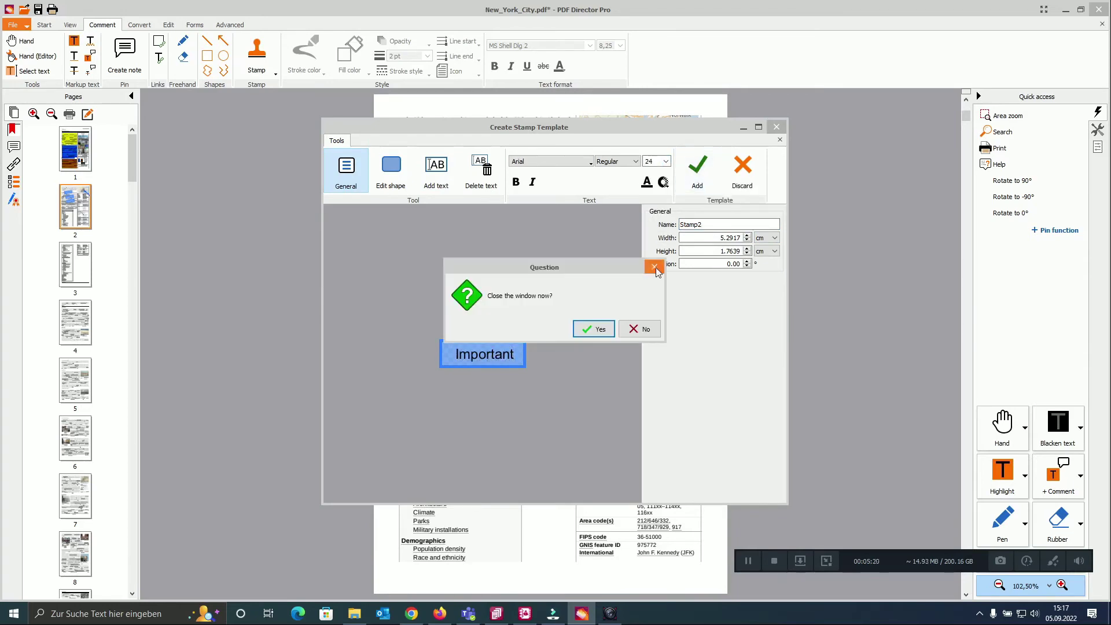
left_click(593, 329)
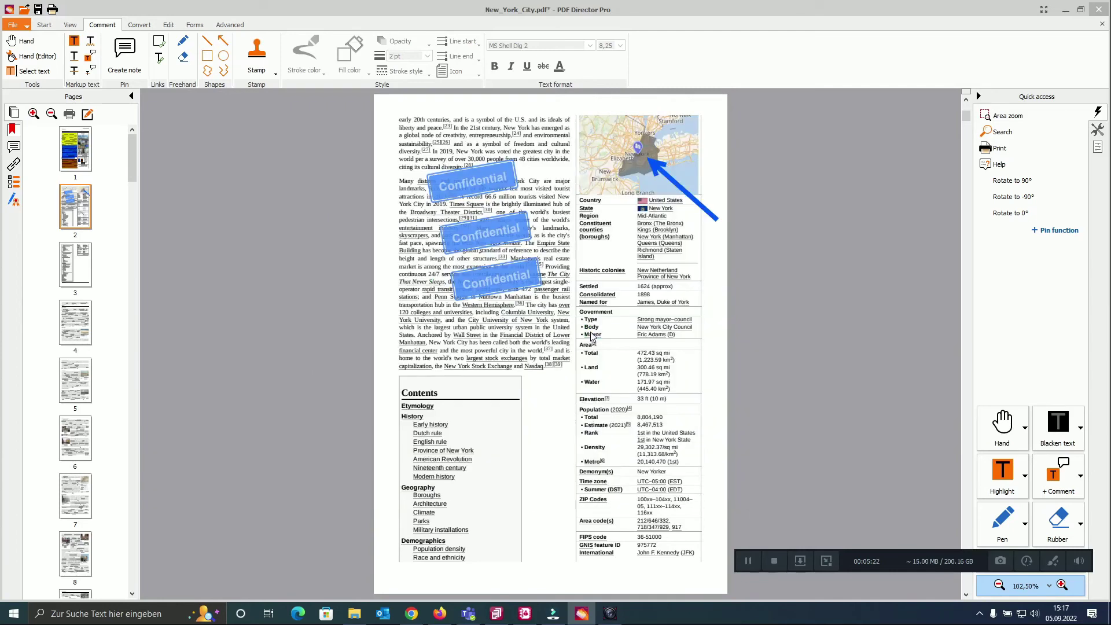
Place Important stamps on the left column, Contents box, Government, ZIP codes and Geography areas
left_click(275, 73)
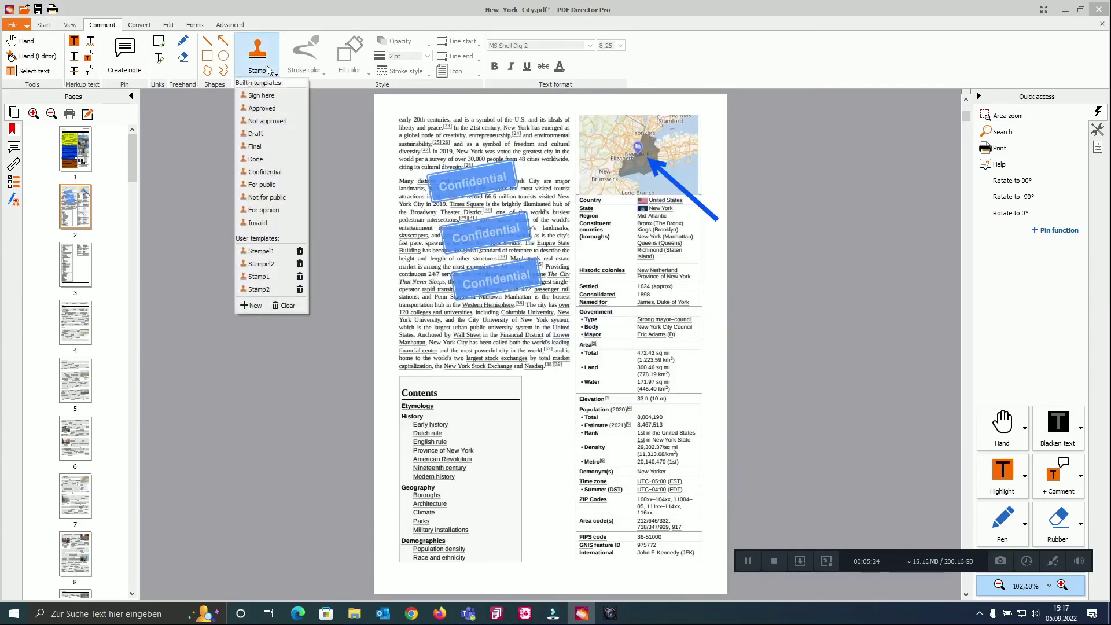
left_click(258, 289)
left_click(489, 342)
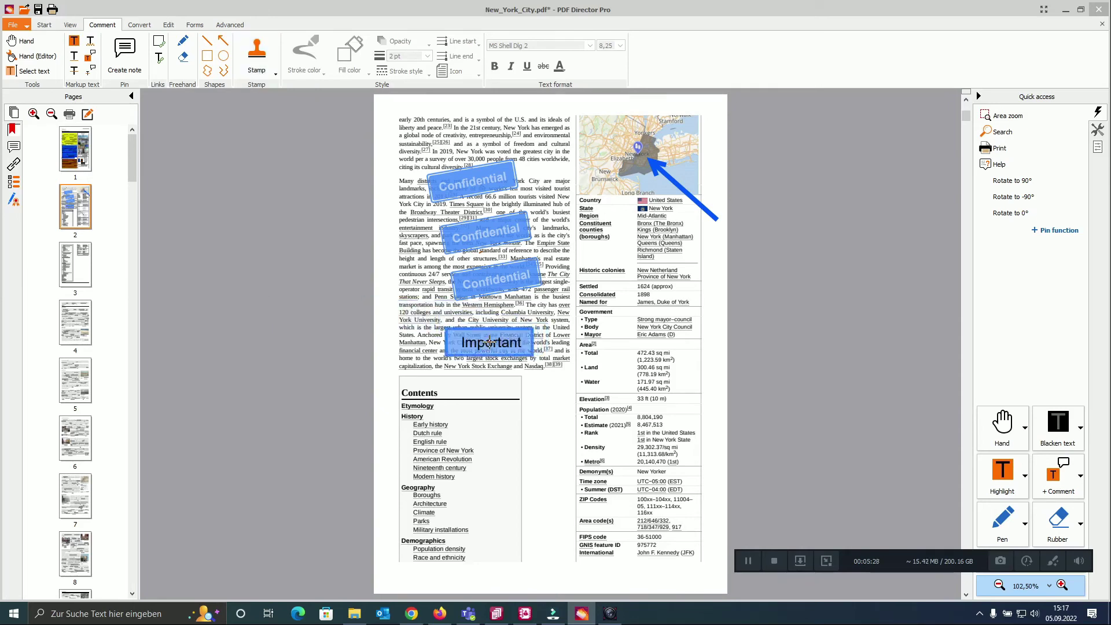
left_click(524, 417)
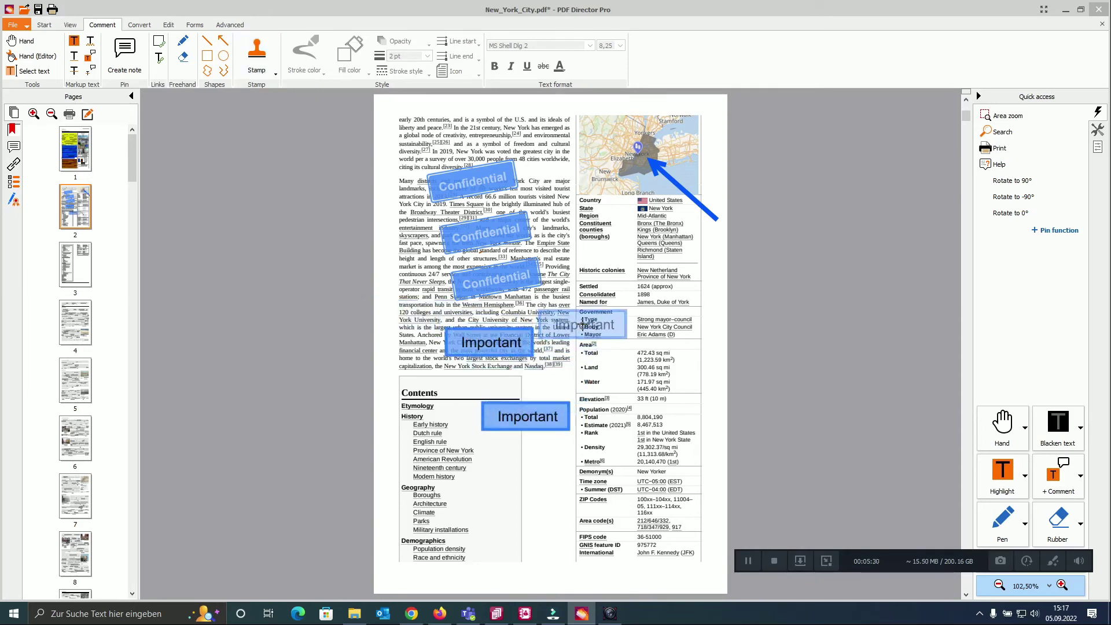
left_click(592, 320)
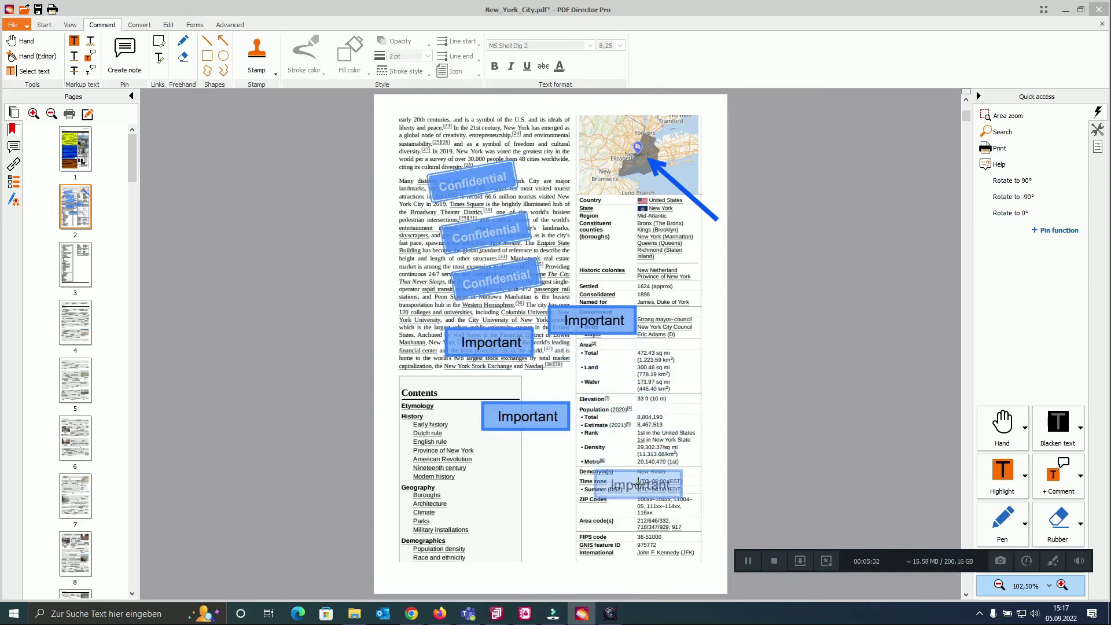
left_click(639, 511)
left_click(467, 518)
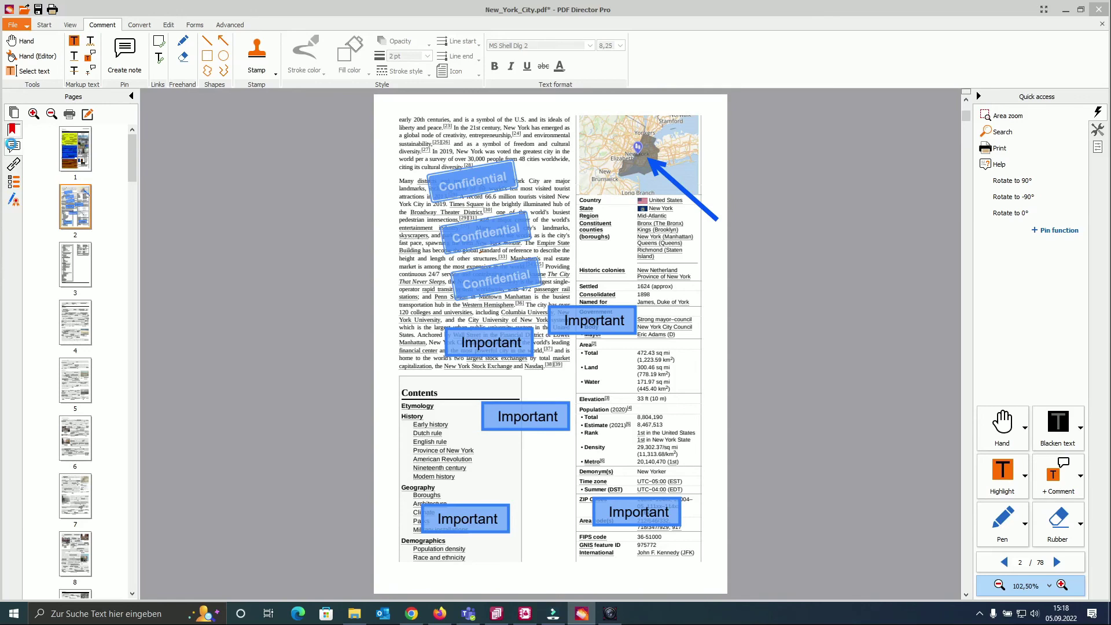
left_click(14, 147)
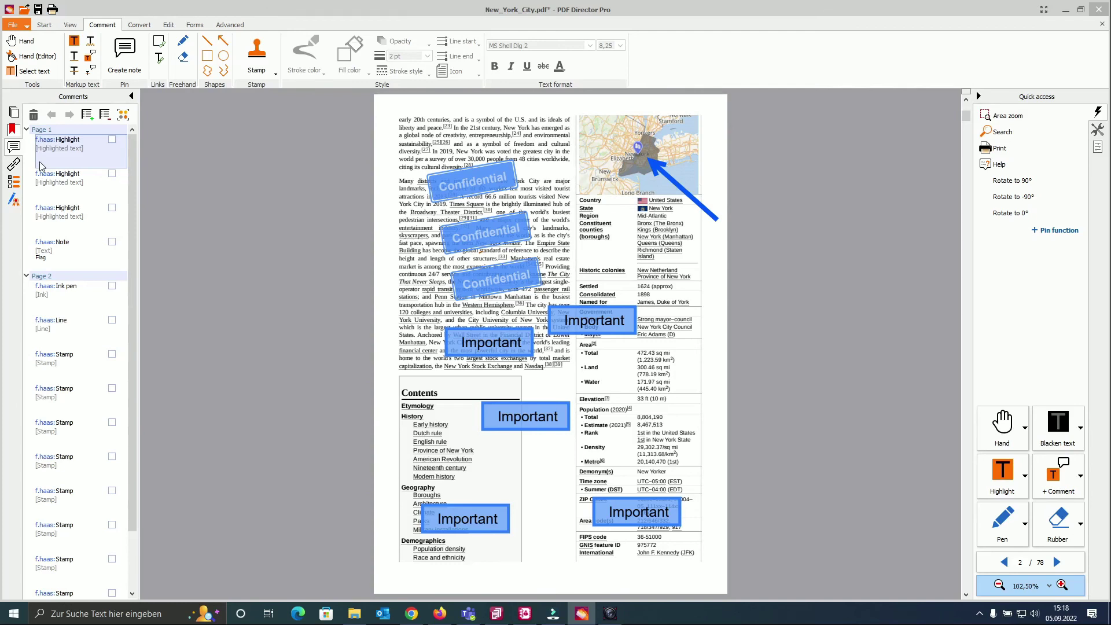
Go to page 1's third highlight via its entry in the comments list
left_click(78, 220)
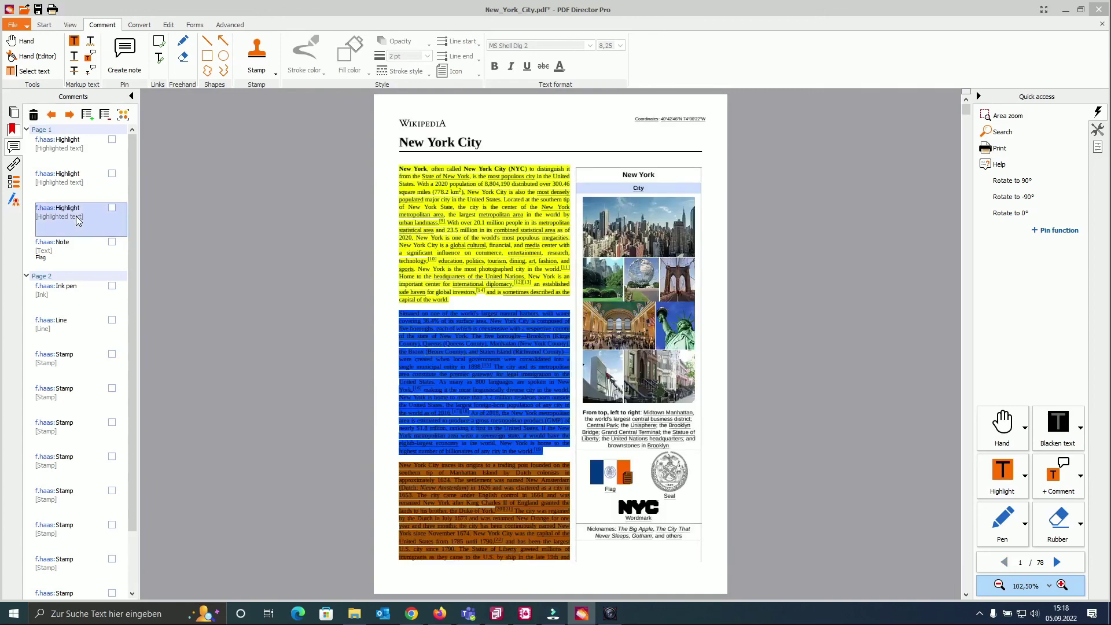